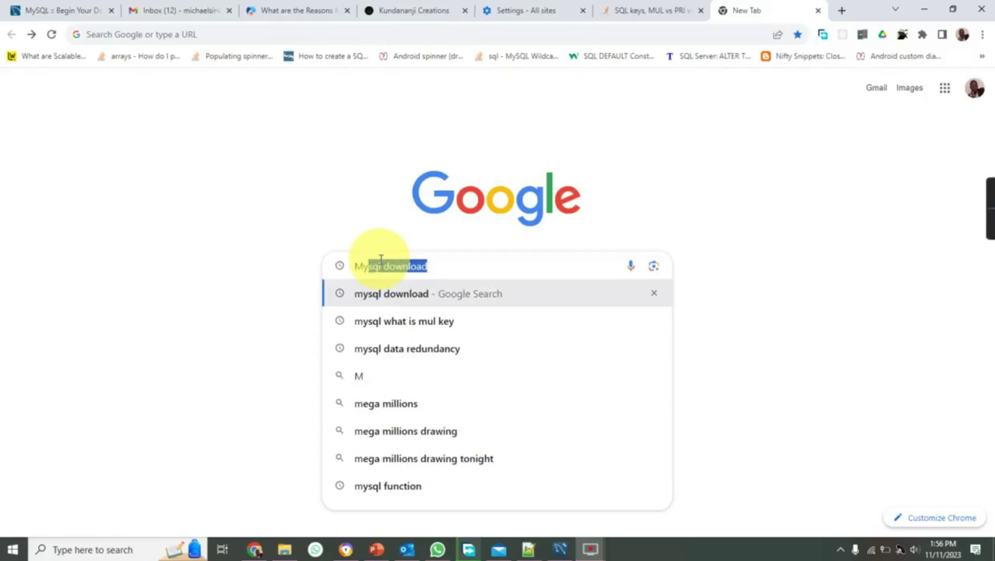
- Type 'MySql Installer' into the Google search box on the new tab
type("l")
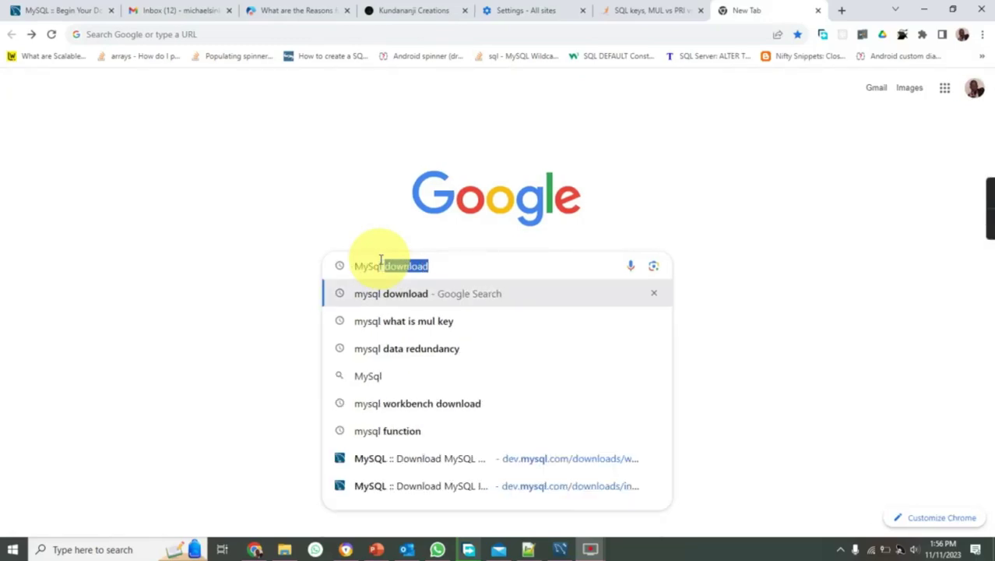
type(" Installer")
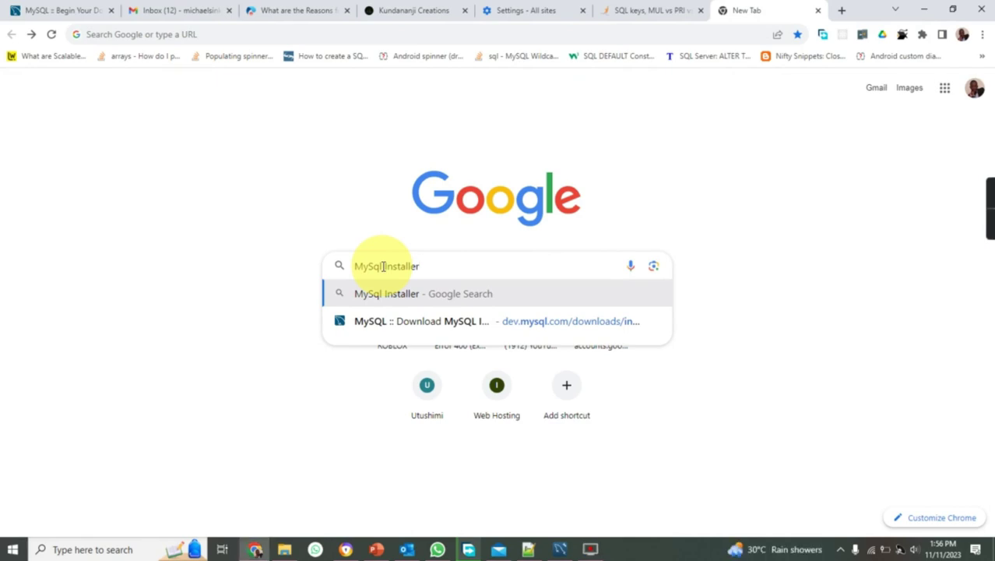
- Search Google for MySql Installer and open the dev.mysql.com 'Download MySQL Installer' page
left_click(377, 294)
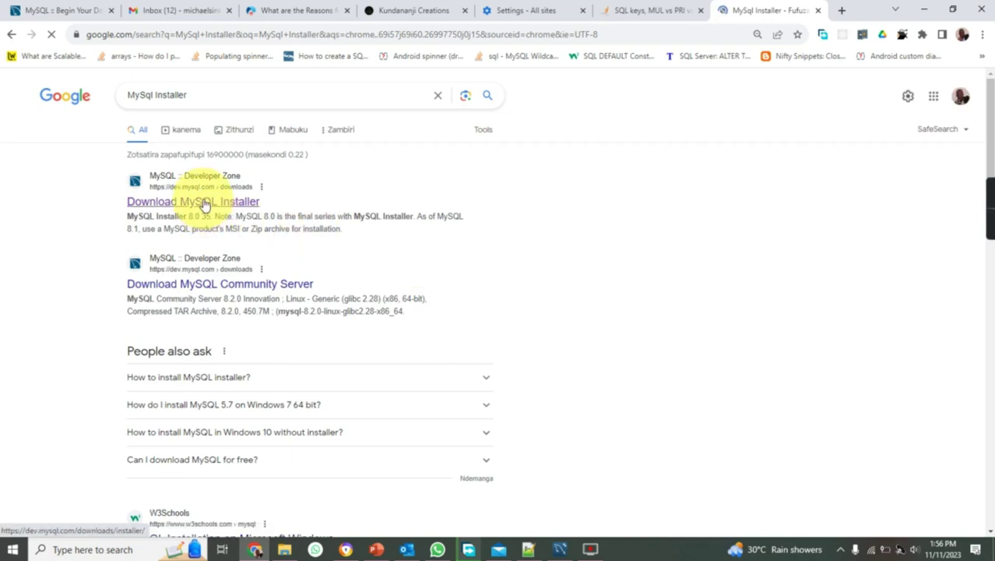
left_click(205, 201)
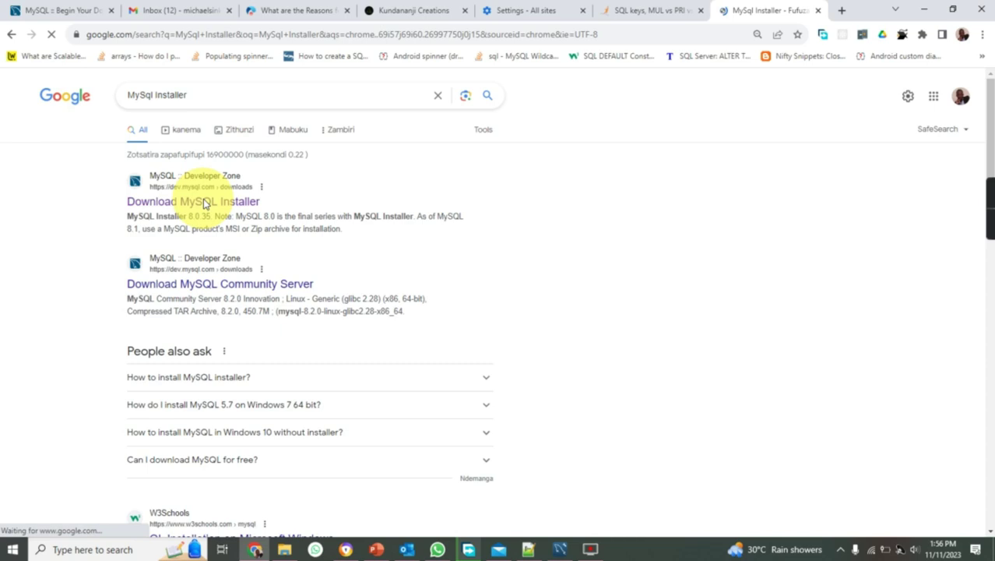
scroll(111, 242, "down", 3)
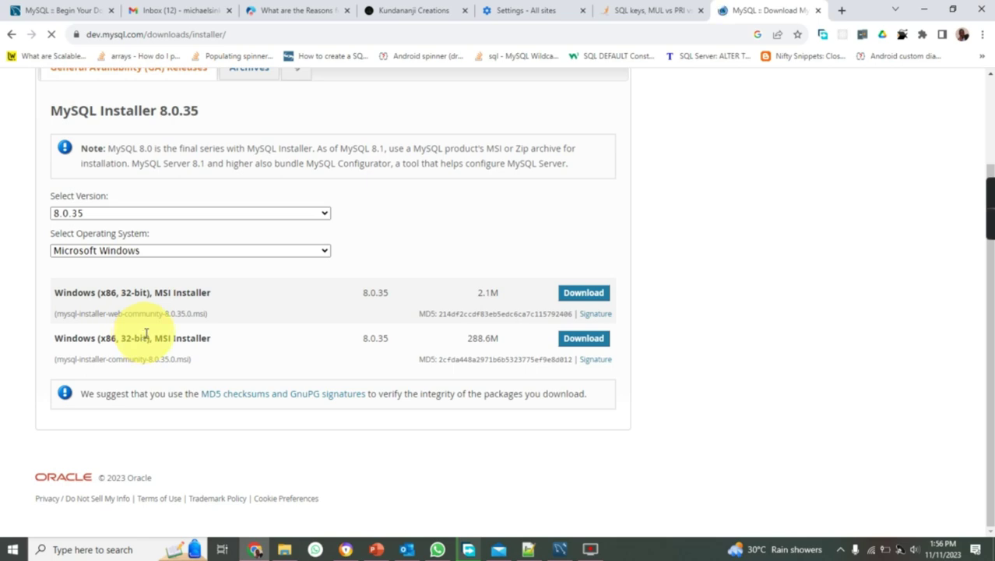
- Keep Microsoft Windows as the operating system and download the 288.6M MySQL Installer MSI
left_click(191, 252)
left_click(192, 256)
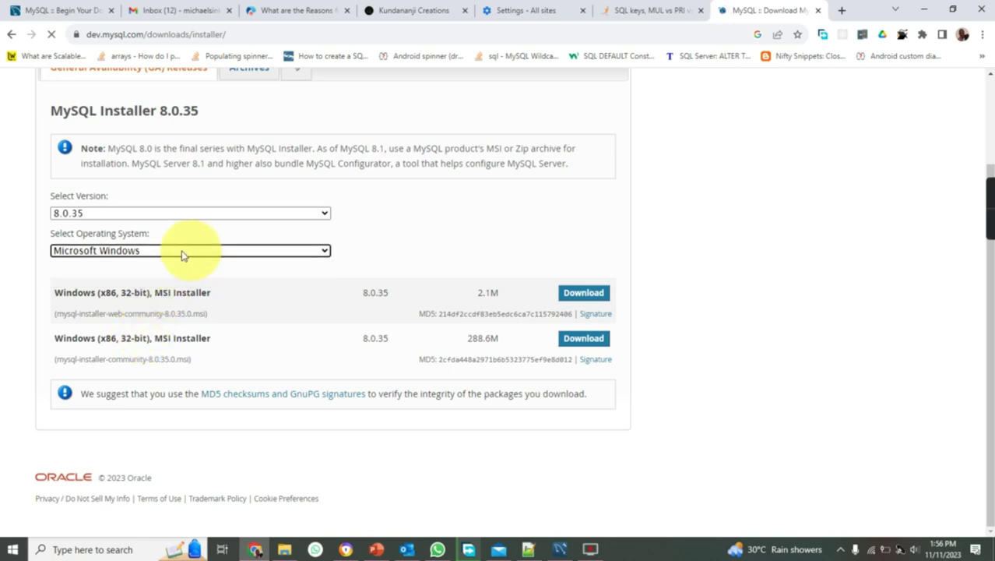
left_click(578, 343)
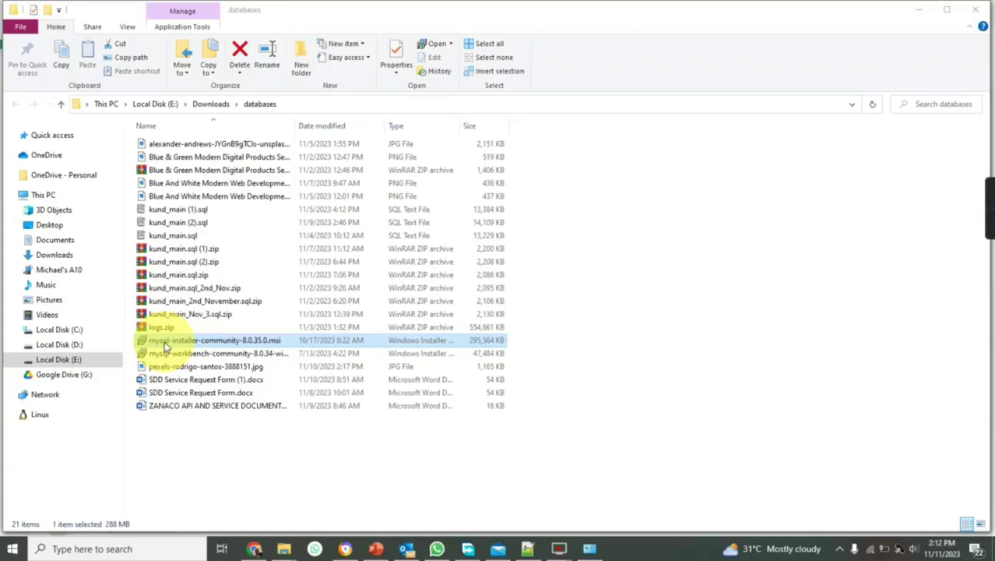
- Launch mysql-installer-community-8.0.35.0.msi from the Downloads\databases folder
double_click(164, 342)
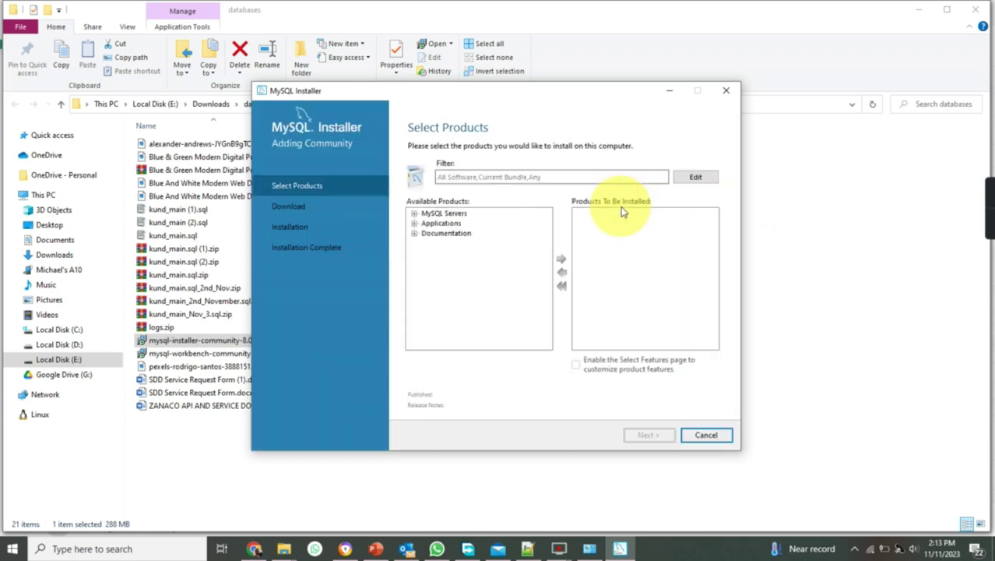
- Add MySQL Server 8.0.35 - X64 from MySQL Servers to the install list and continue
left_click(414, 213)
left_click(426, 224)
left_click(438, 233)
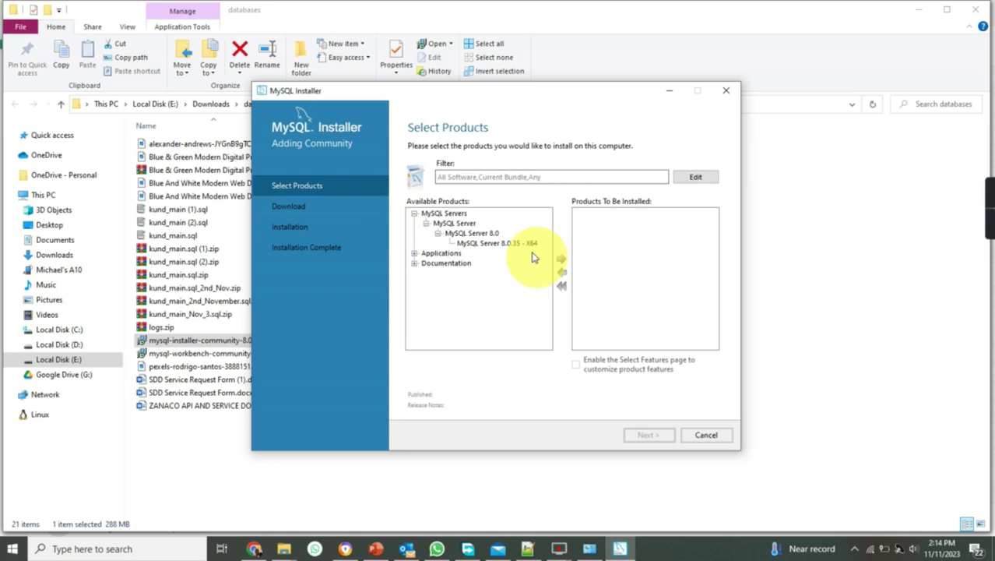
left_click(520, 244)
left_click(560, 258)
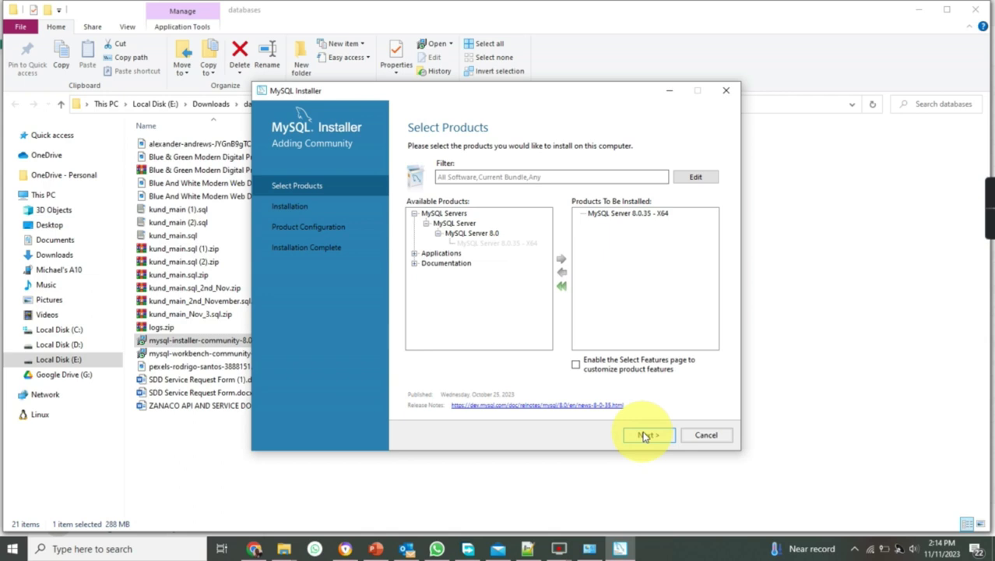
left_click(646, 435)
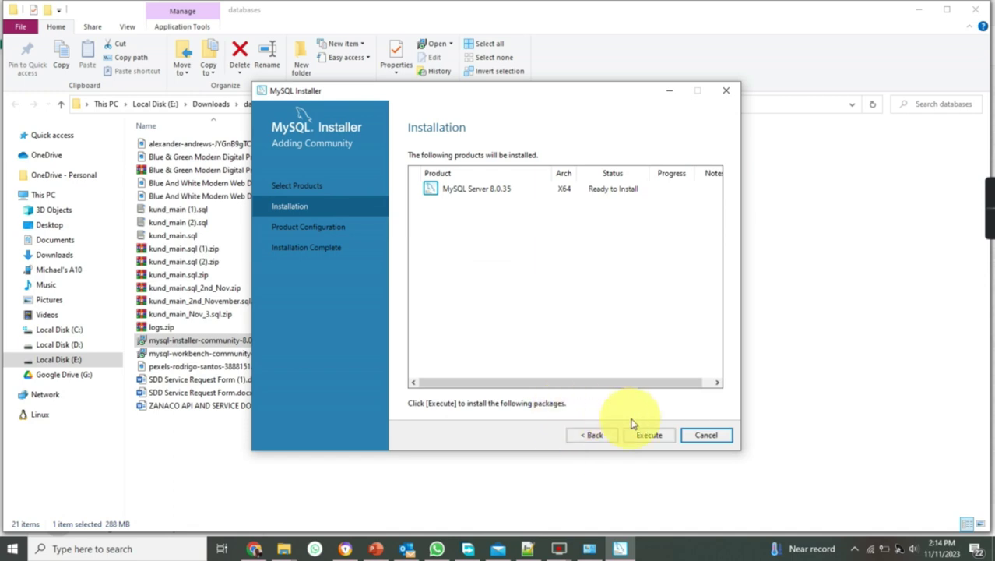
- Execute the MySQL Server 8.0.35 installation with the log shown, then continue once complete
left_click(646, 436)
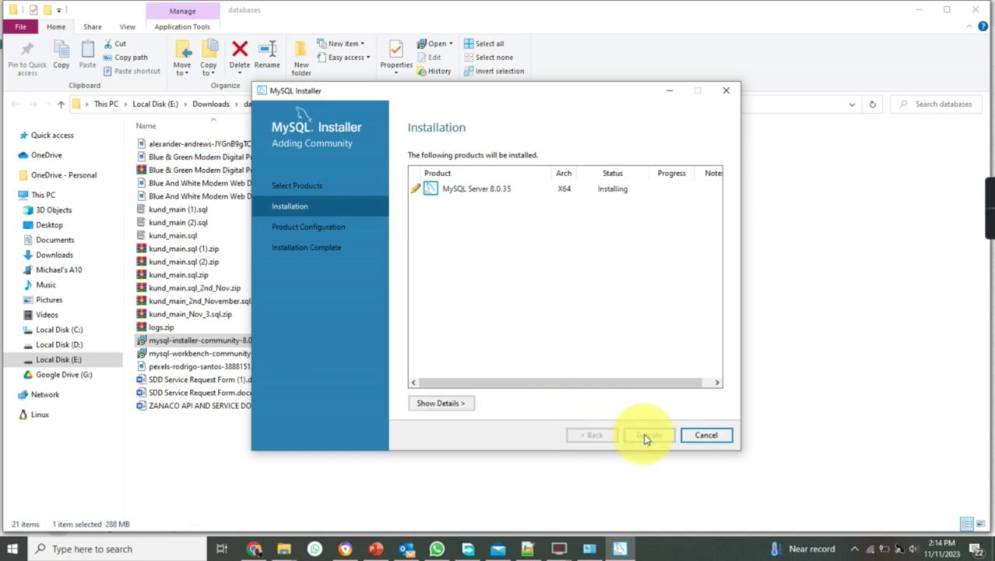
left_click(452, 406)
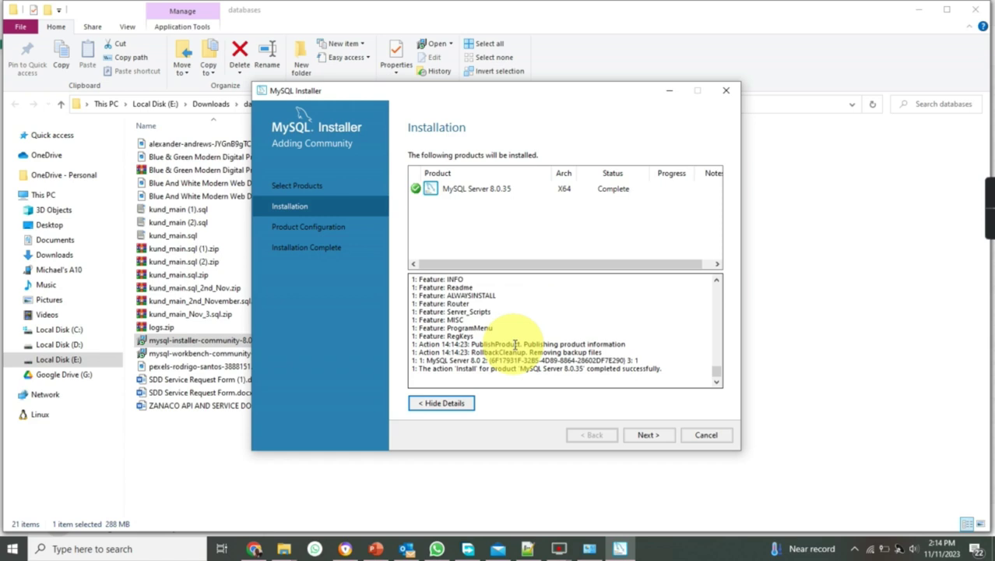
left_click(648, 437)
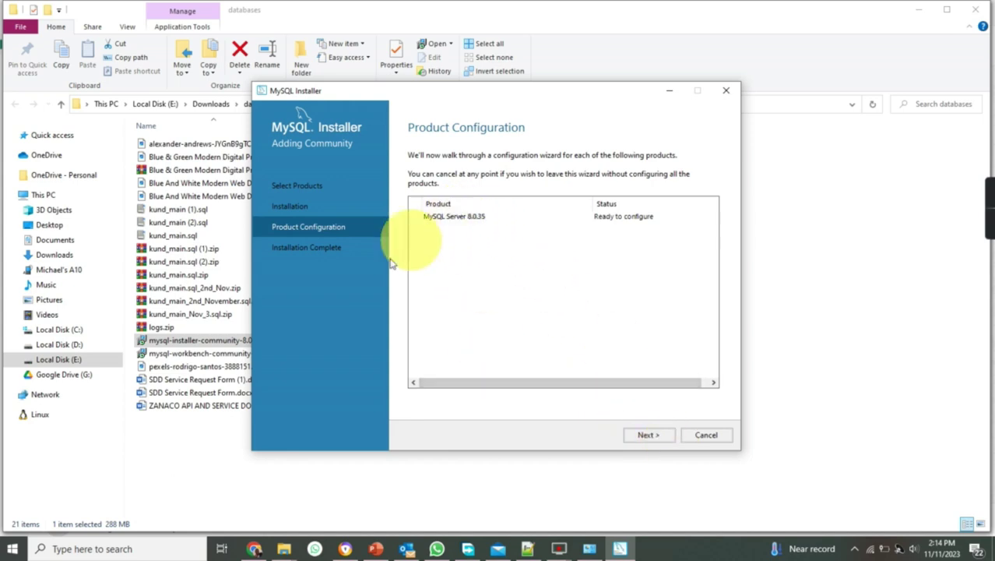
- Advance from Product Configuration to the Type and Networking settings for MySQL Server 8.0.35
left_click(633, 441)
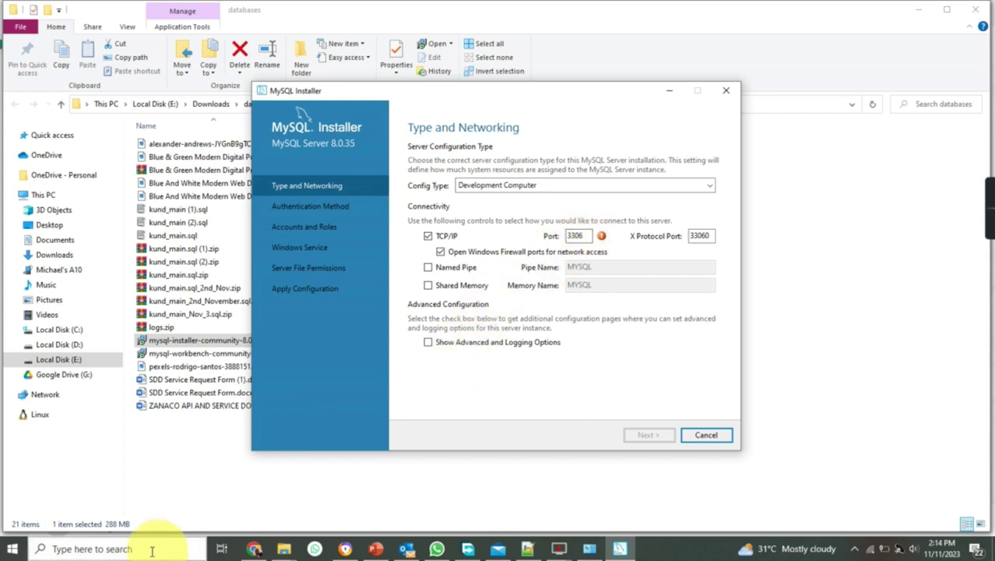
- Open XAMPP Control Panel from Windows search to see its MySQL running on port 3306
left_click(127, 548)
type("x")
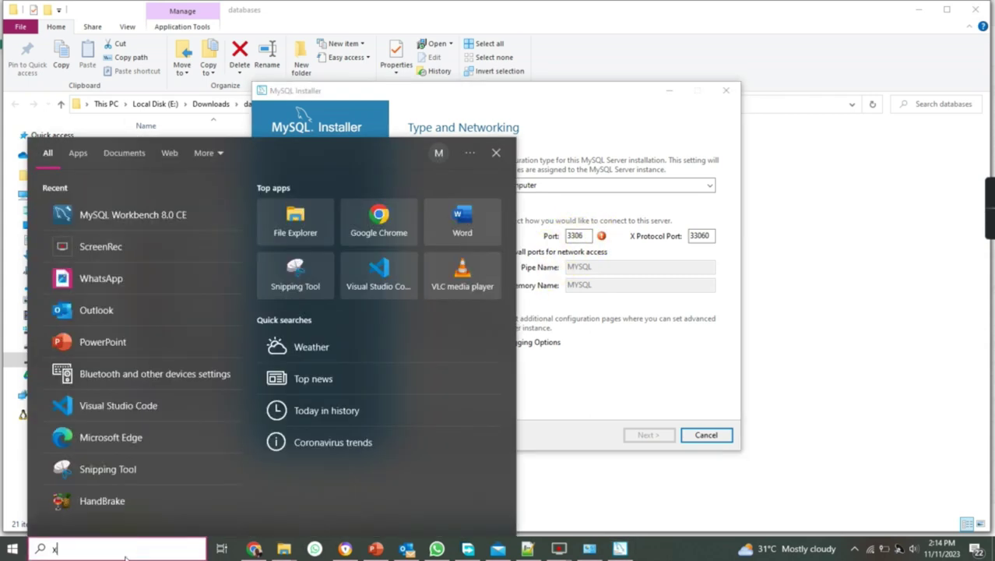
type("ampp")
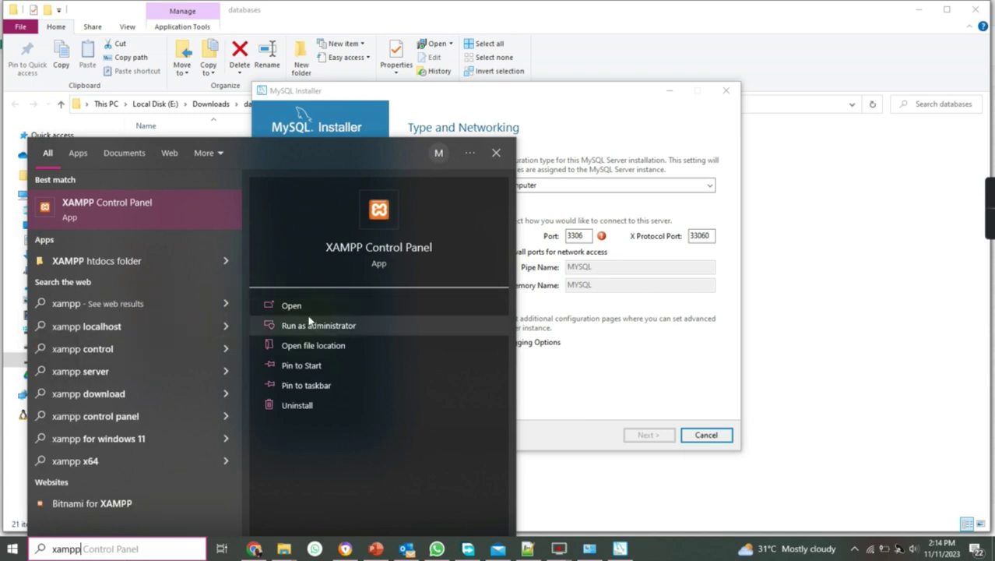
left_click(306, 305)
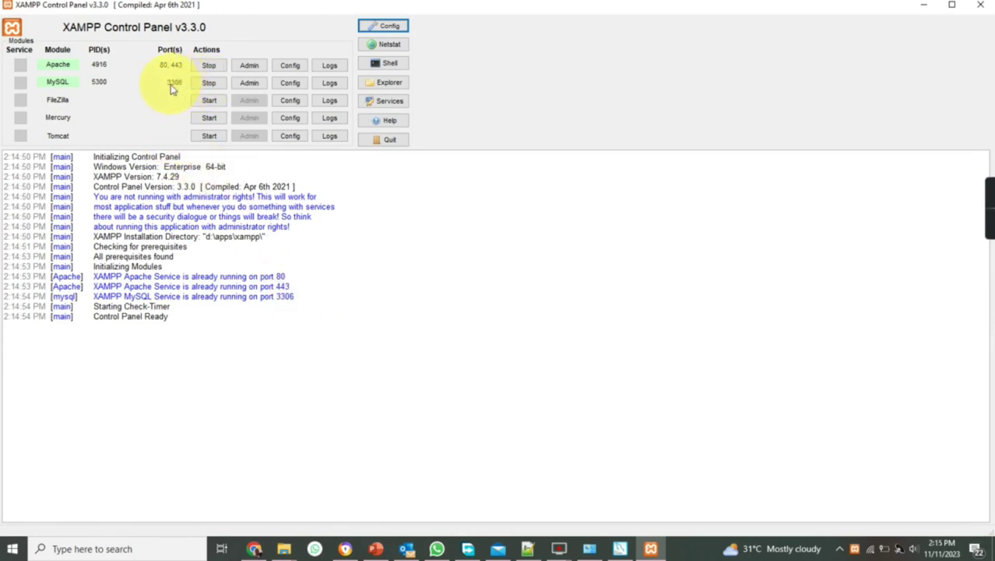
- Minimize XAMPP, change the server port from 3306 to 3307, and proceed
left_click(923, 5)
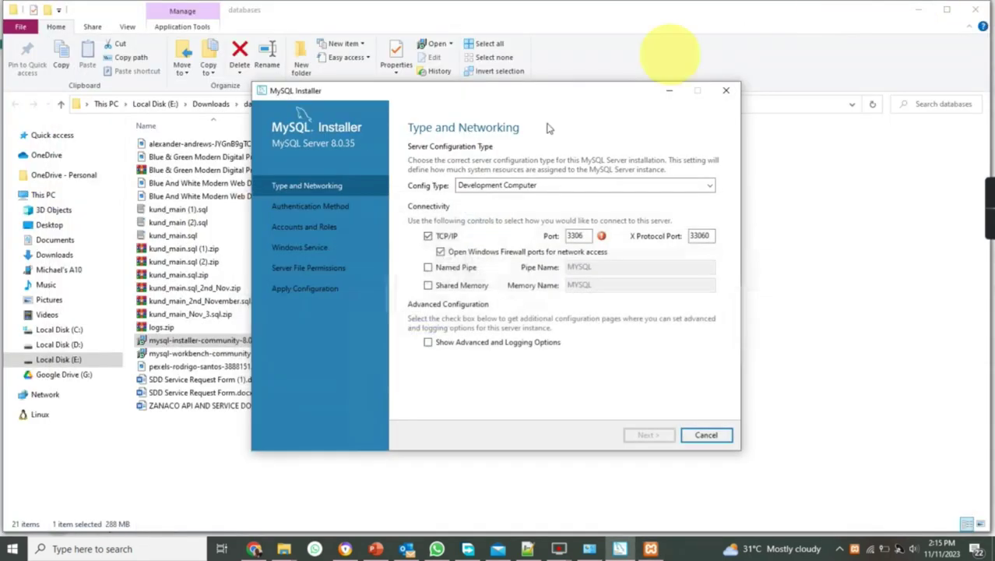
left_click(584, 236)
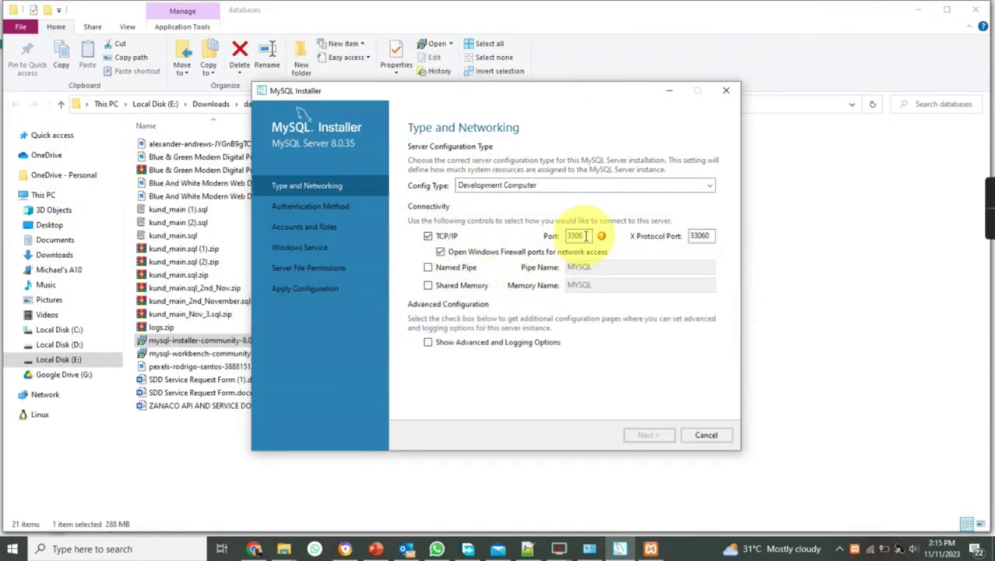
key("BackSpace")
type("7")
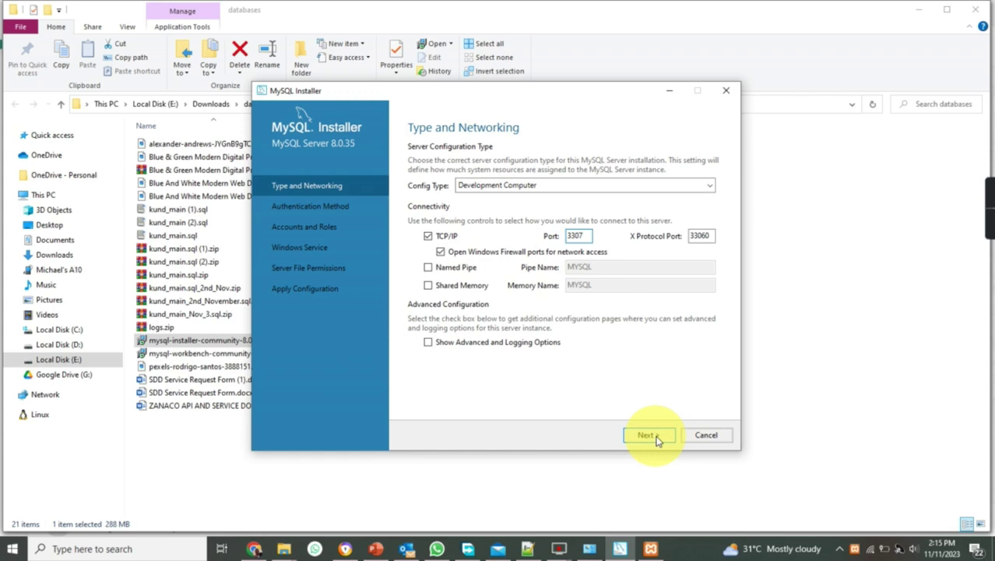
left_click(647, 435)
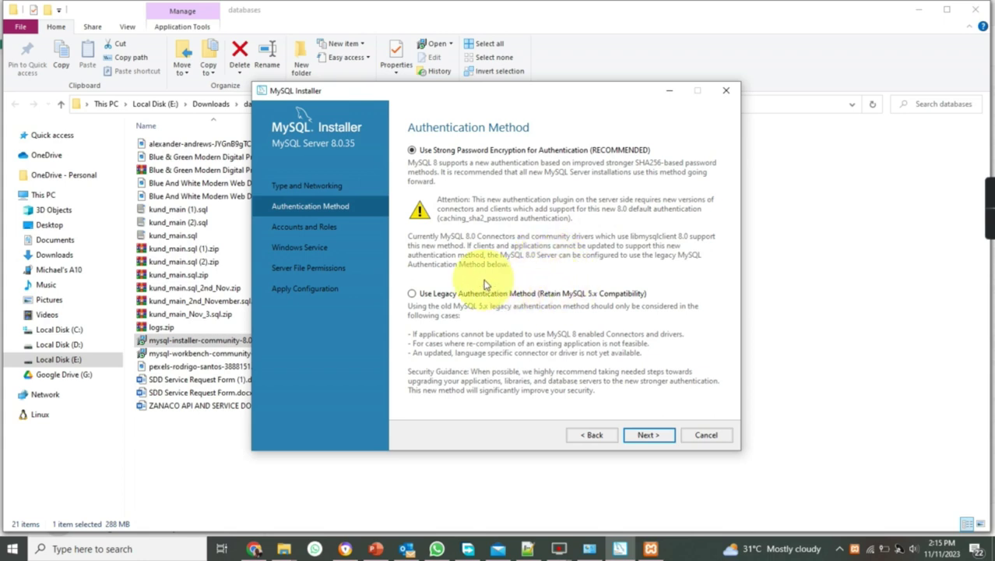
- Choose 'Use Legacy Authentication Method (Retain MySQL 5.x Compatibility)' and proceed
left_click(414, 295)
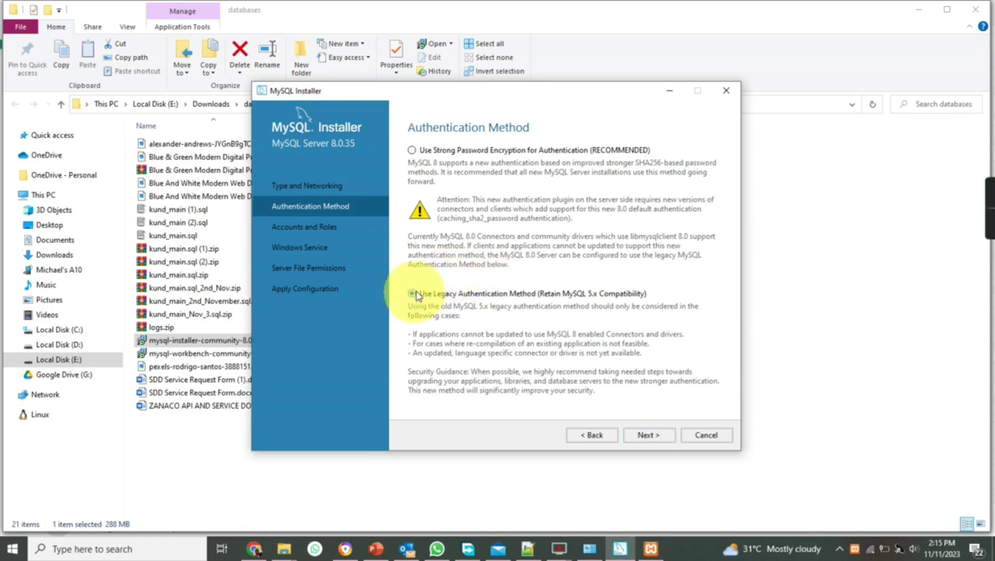
left_click(657, 437)
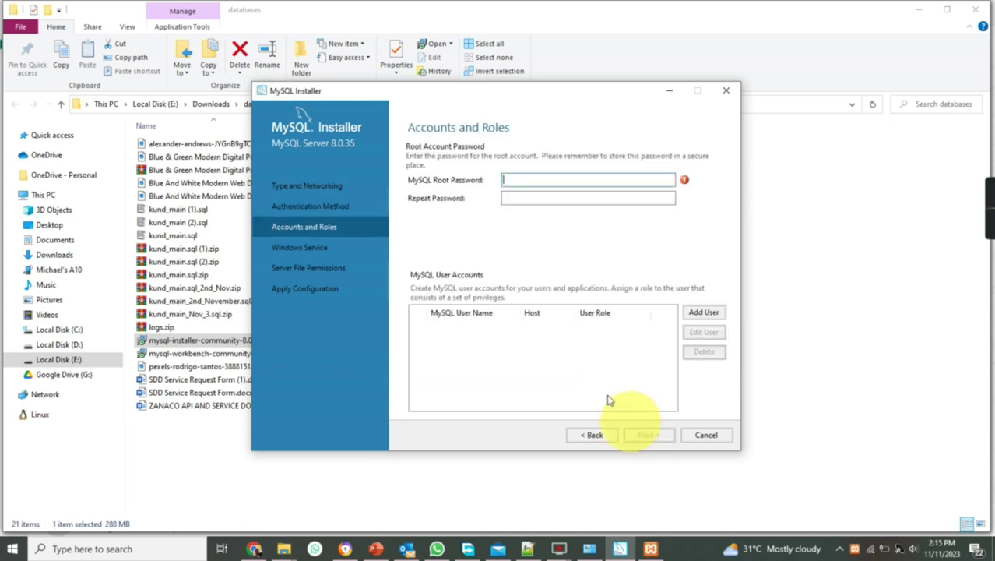
- Enter the root account password in both password fields, fixing a typo in the repeat entry
type("password12345")
left_click(529, 195)
type("passwor")
key("BackSpace")
key("BackSpace")
key("BackSpace")
key("BackSpace")
key("BackSpace")
key("BackSpace")
key("BackSpace")
type("password1234")
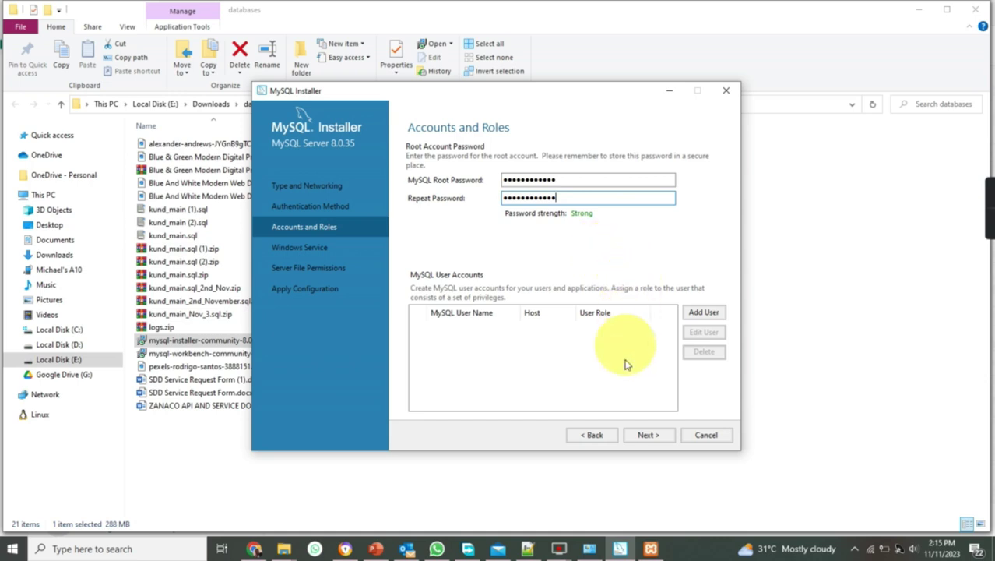
left_click(648, 436)
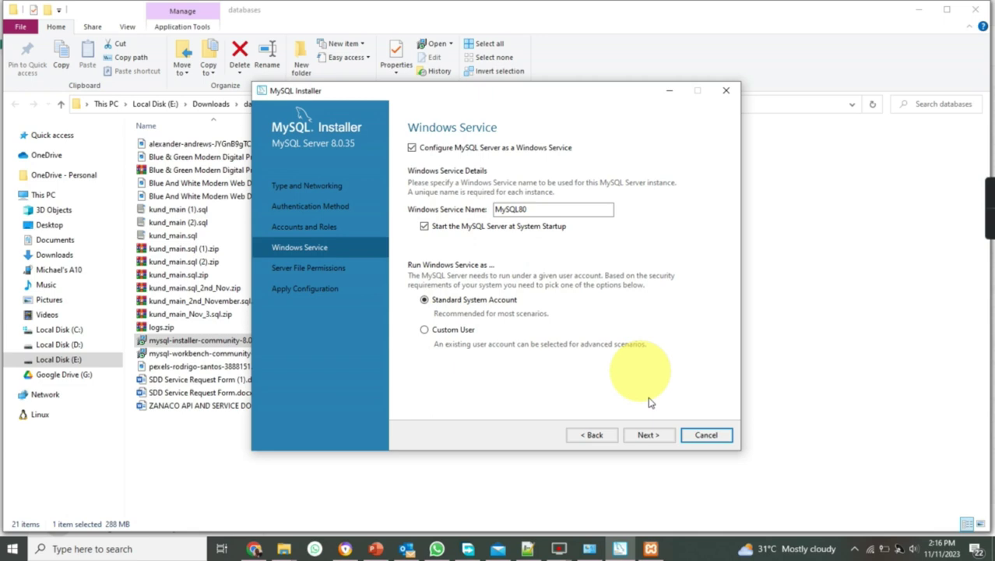
- Keep the Windows service named MySQL80, starting at system startup under the Standard System Account
left_click(648, 434)
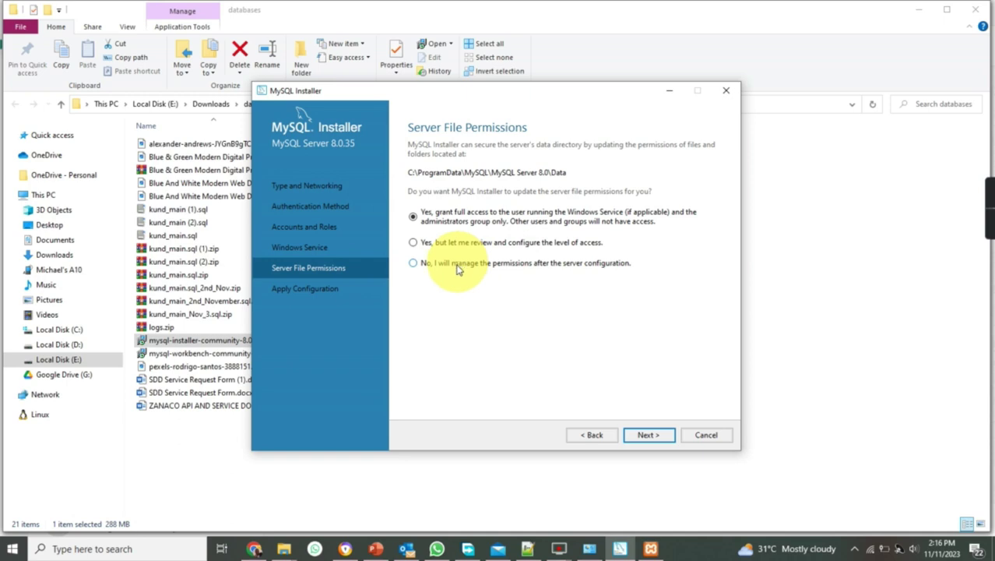
- Keep full data-directory access limited to the service user and administrators
left_click(661, 437)
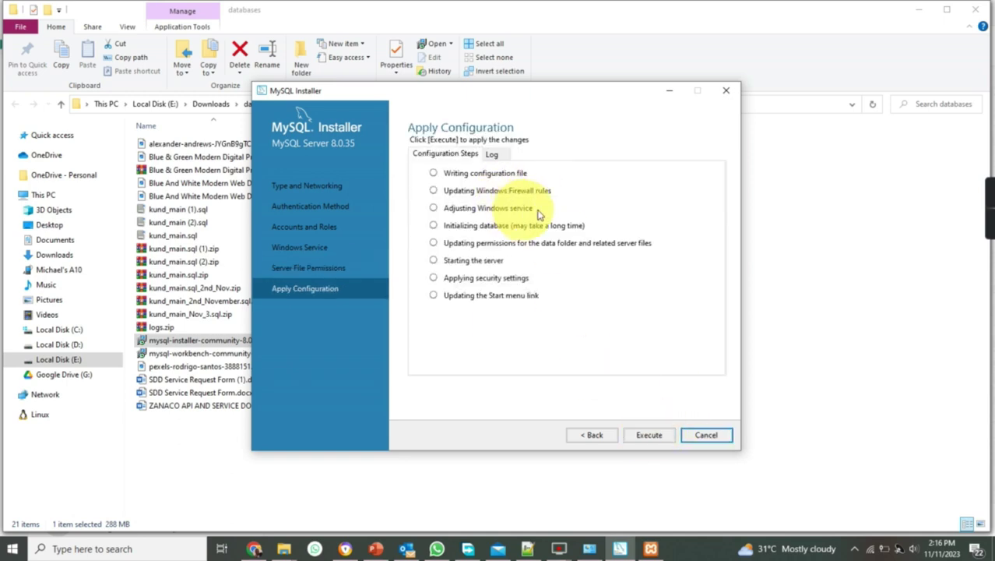
- Execute all eight configuration steps, then finish once each shows a green check
left_click(653, 436)
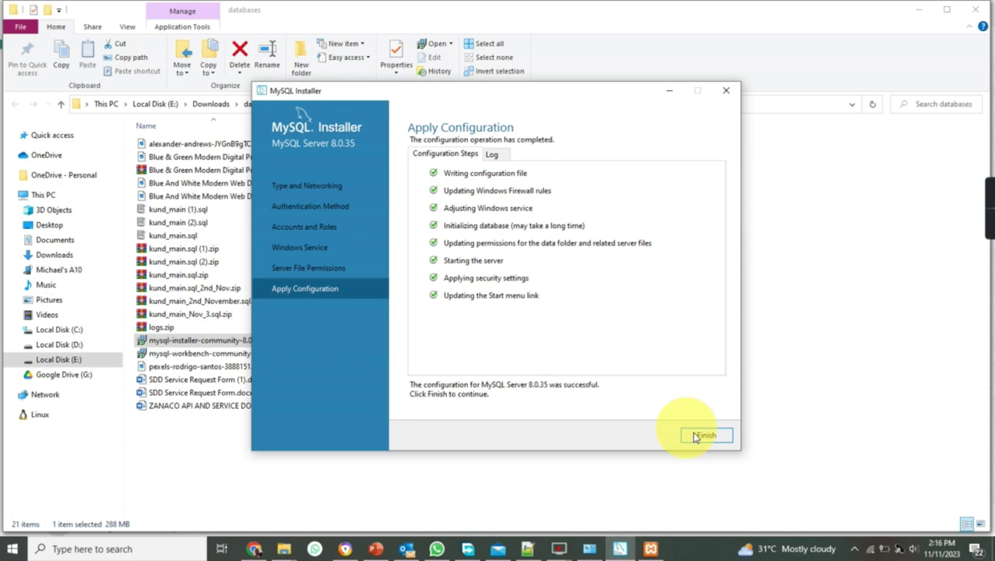
left_click(697, 437)
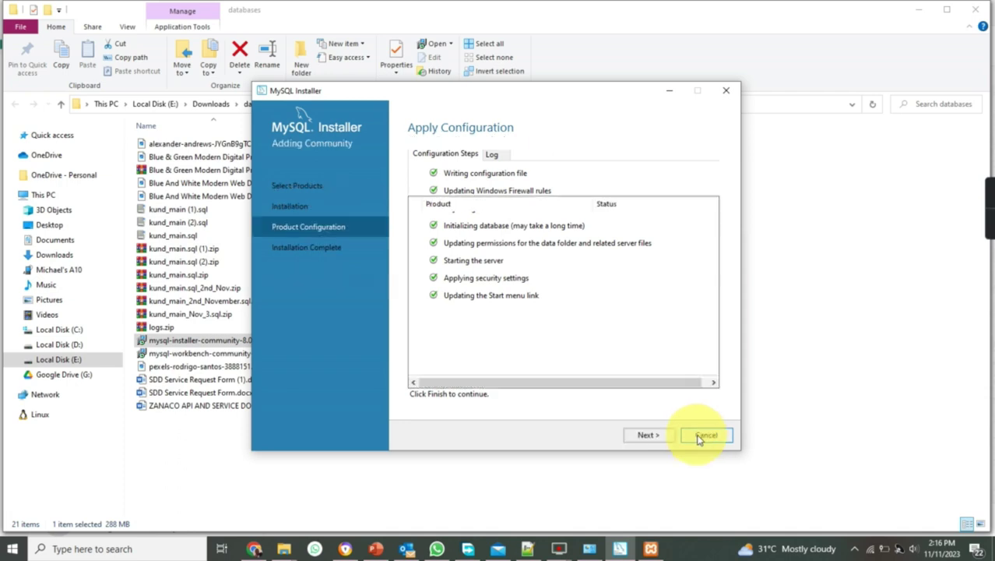
- Pass Product Configuration and Installation Complete to reach the dashboard of installed products
left_click(651, 437)
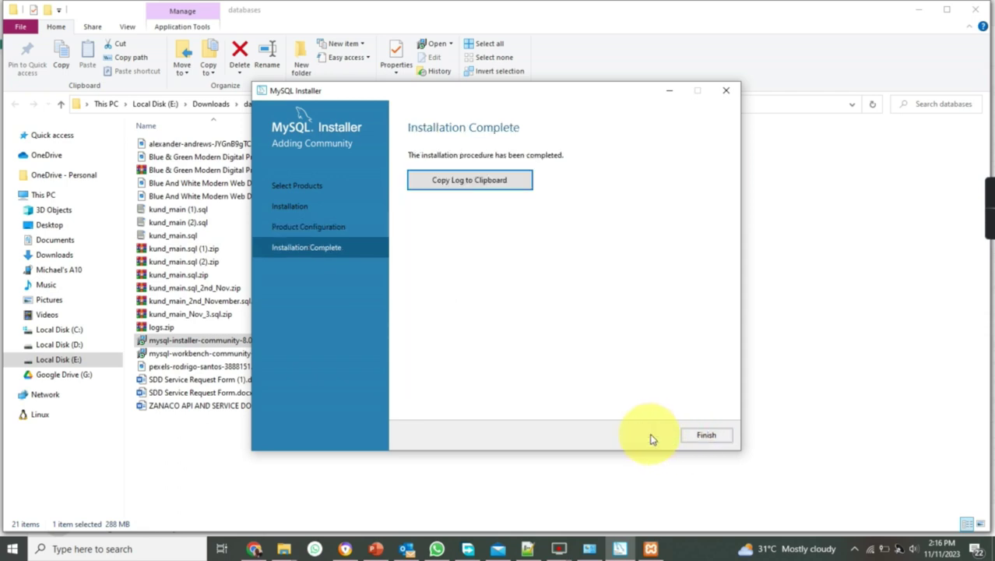
left_click(703, 431)
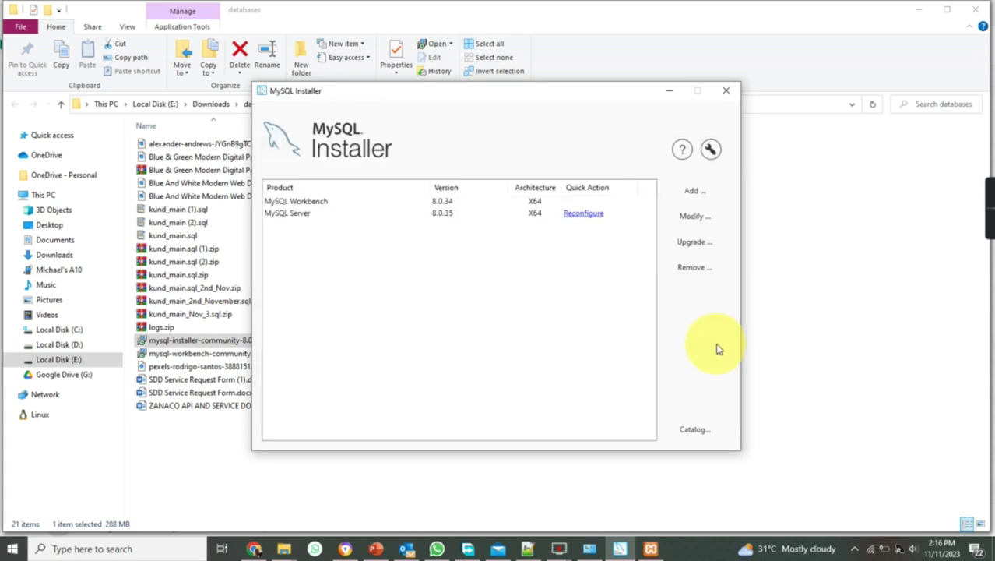